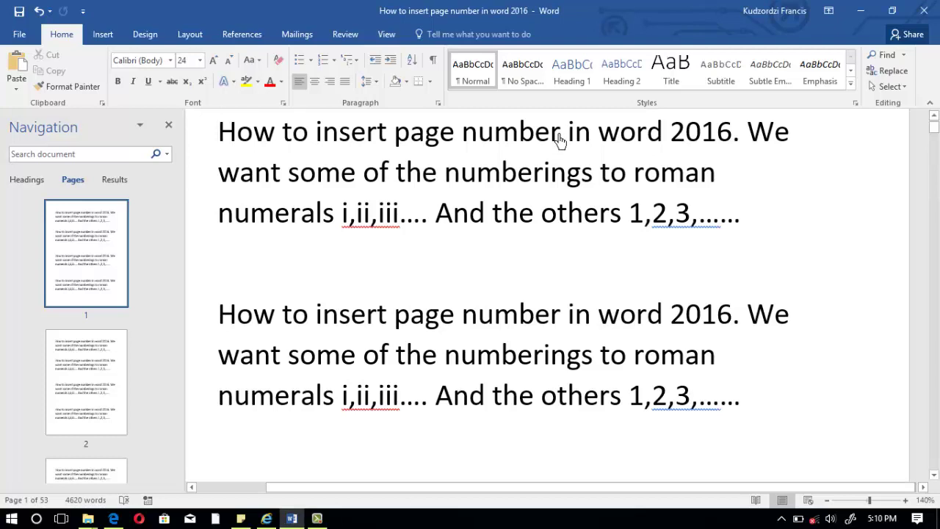
Change "number" to "numbers" in the first line of both paragraphs on page 1
{"action": "type", "text": "s"}
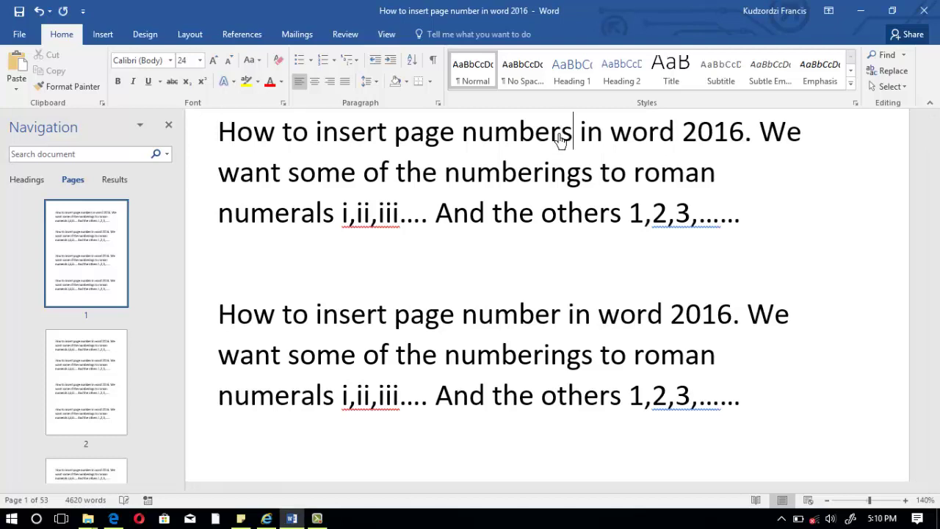
{"action": "left_click", "coordinate": [562, 321]}
{"action": "type", "text": "s"}
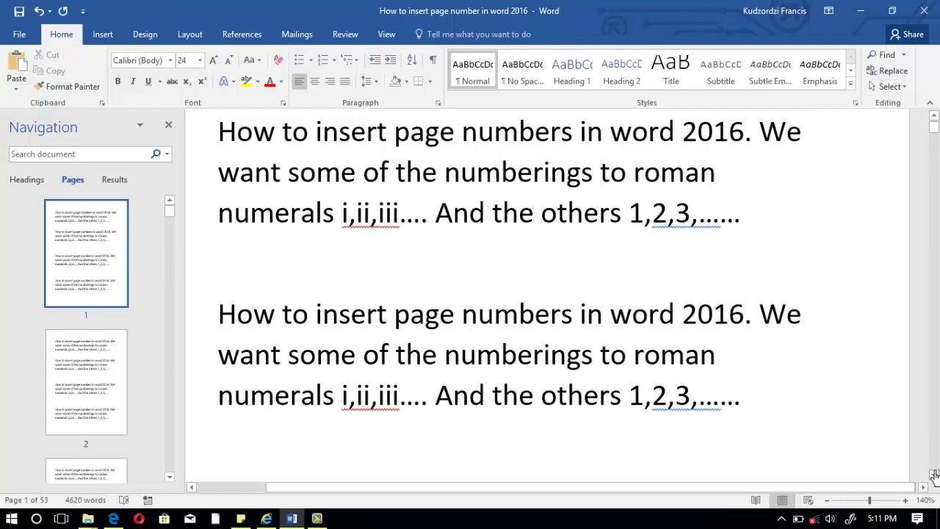
Browse the page thumbnails through pages 2, 15 and 26, ending on page 25 of 53
{"action": "left_click", "coordinate": [99, 368]}
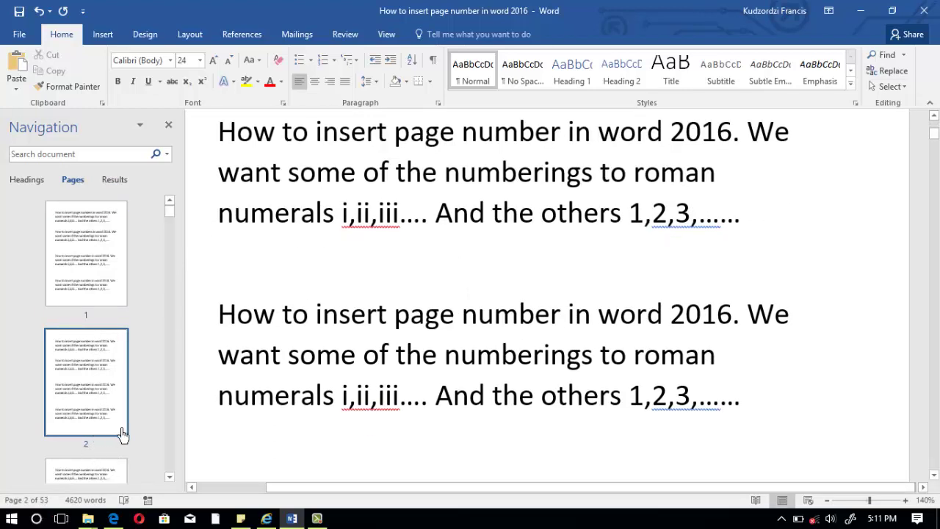
{"action": "scroll", "coordinate": [169, 430], "scroll_direction": "down", "scroll_amount": 10}
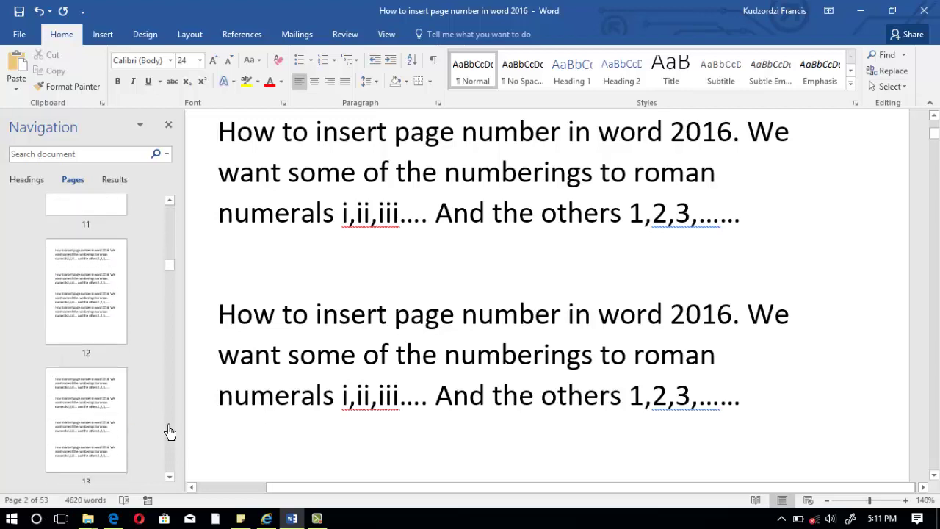
{"action": "left_click", "coordinate": [86, 415]}
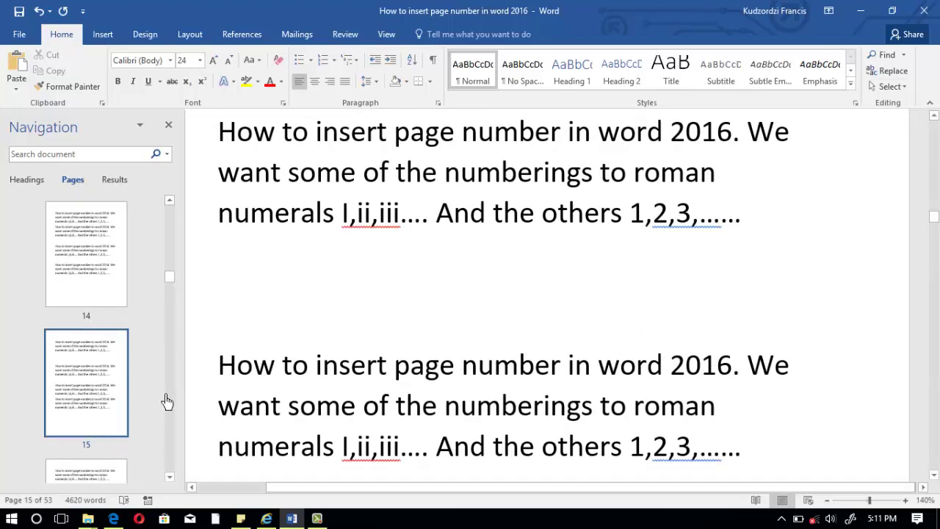
{"action": "scroll", "coordinate": [167, 401], "scroll_direction": "down", "scroll_amount": 3}
{"action": "scroll", "coordinate": [161, 400], "scroll_direction": "down", "scroll_amount": 5}
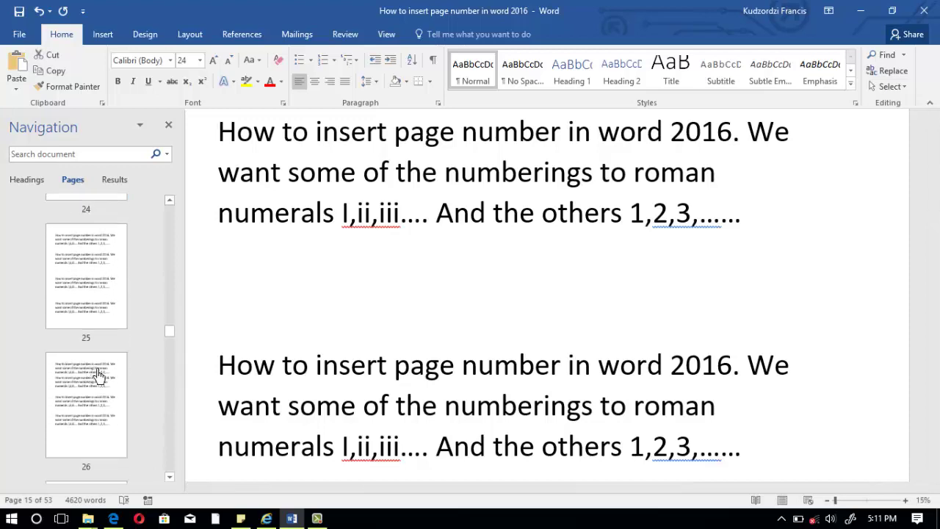
{"action": "left_click", "coordinate": [90, 394]}
{"action": "left_click", "coordinate": [118, 286]}
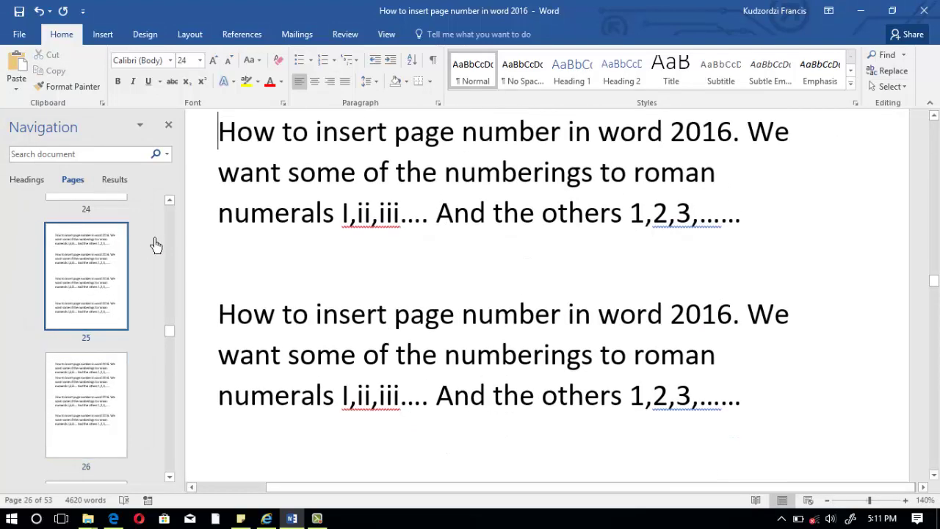
{"action": "left_click", "coordinate": [167, 243]}
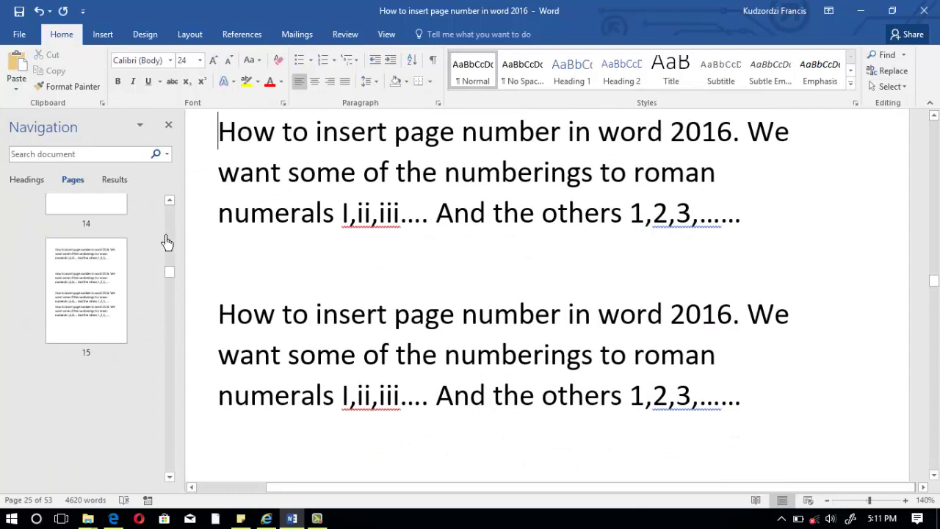
{"action": "left_click_drag", "start_coordinate": [167, 242], "coordinate": [115, 140]}
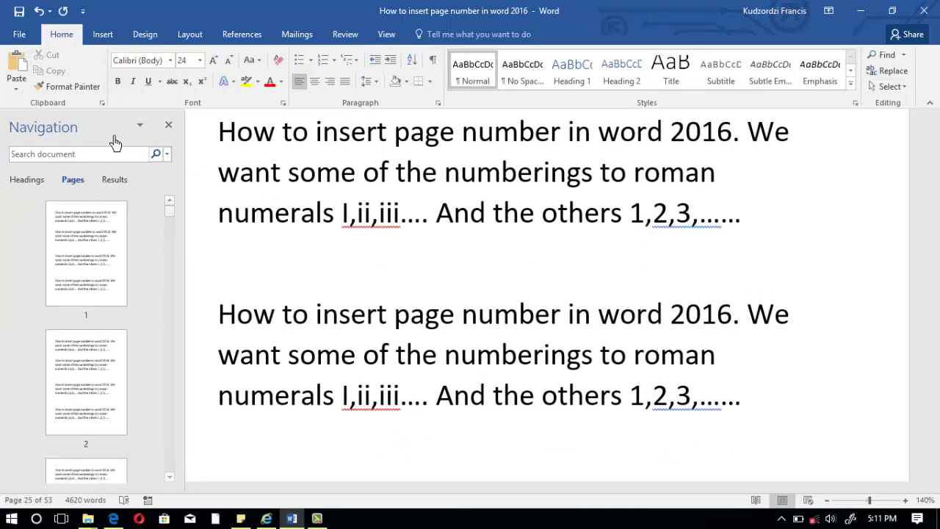
Insert Plain Number 2 page numbers centred at the bottom of the page, then return to page 1
{"action": "left_click", "coordinate": [103, 35]}
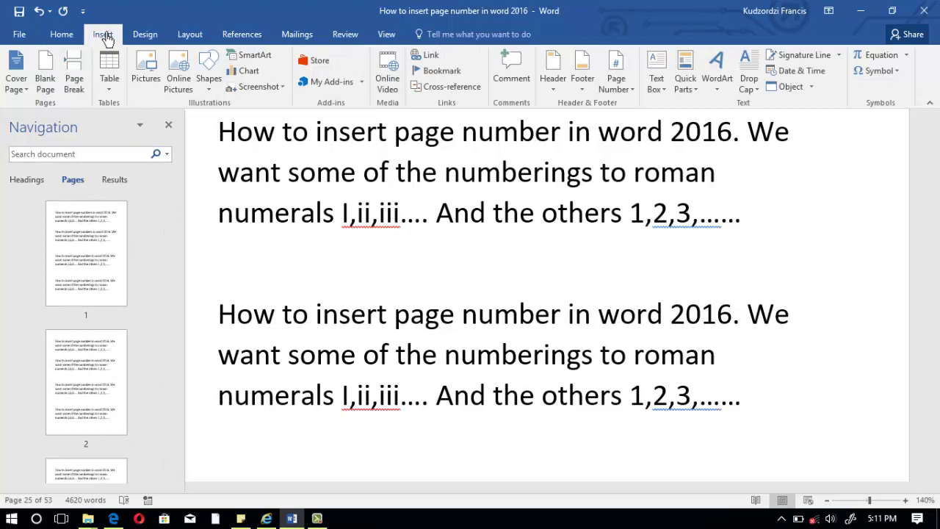
{"action": "left_click", "coordinate": [630, 94]}
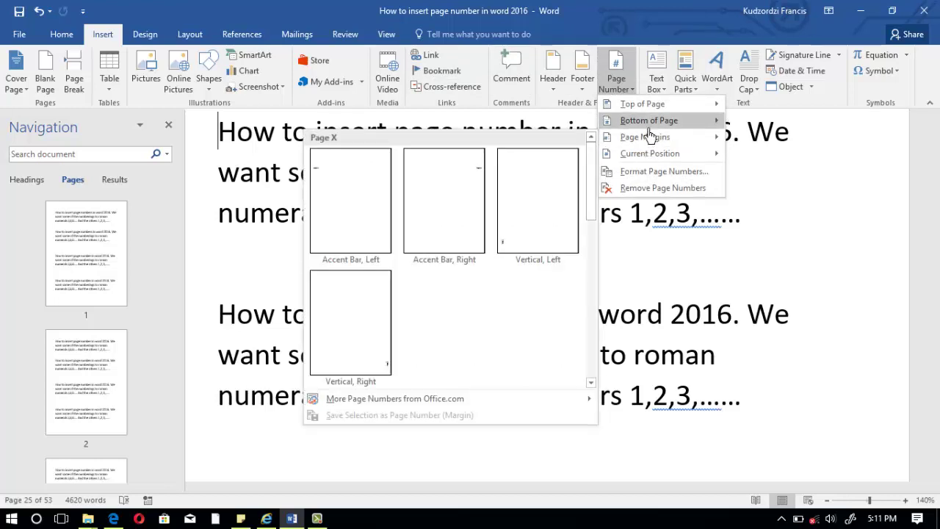
{"action": "mouse_move", "coordinate": [650, 129]}
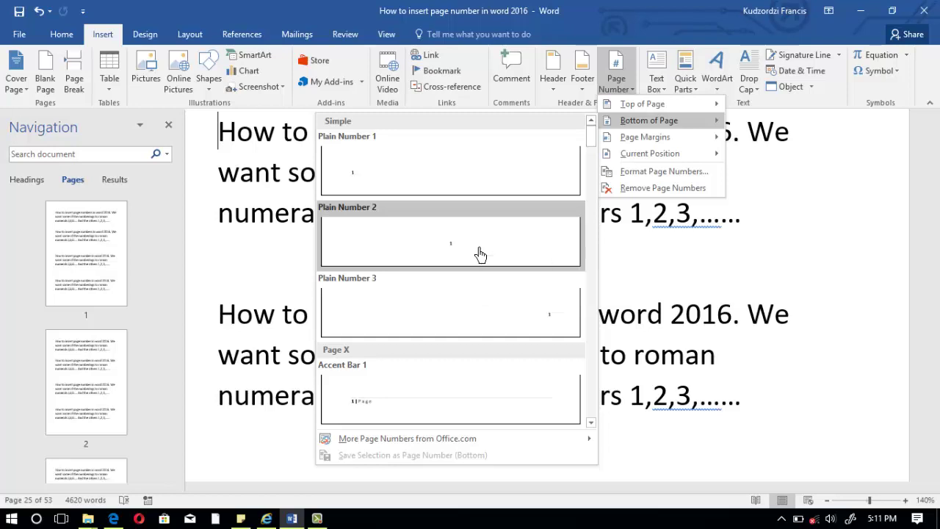
{"action": "left_click", "coordinate": [478, 254]}
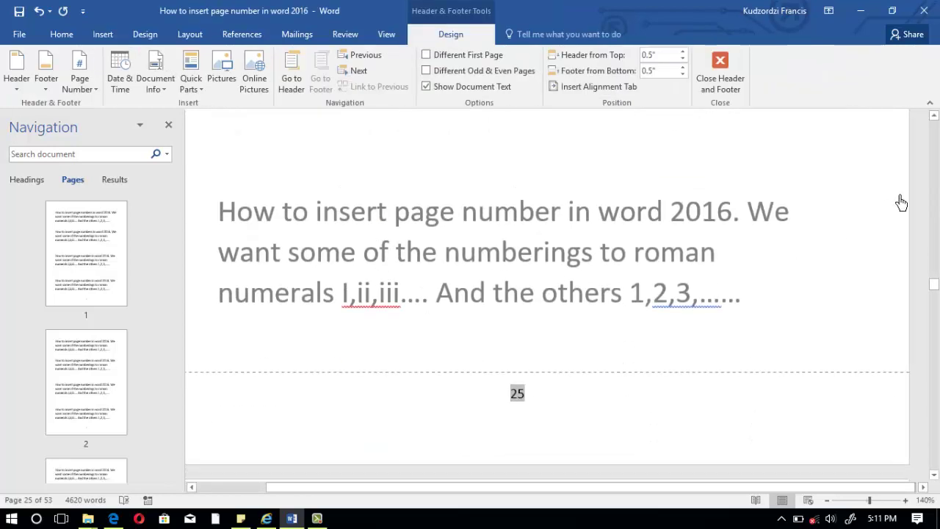
{"action": "left_click", "coordinate": [71, 242]}
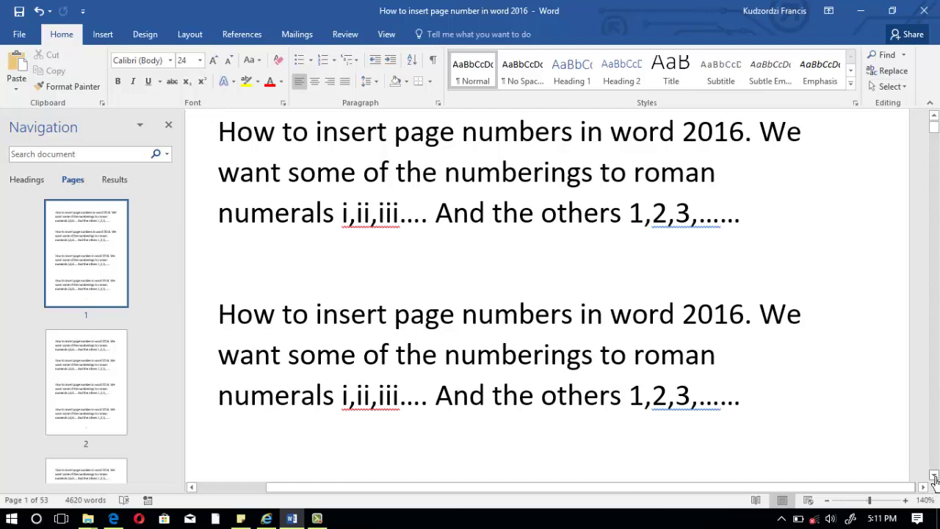
Scroll down to verify footers read 1 and 2, then go back to page 1
{"action": "left_click", "coordinate": [934, 476]}
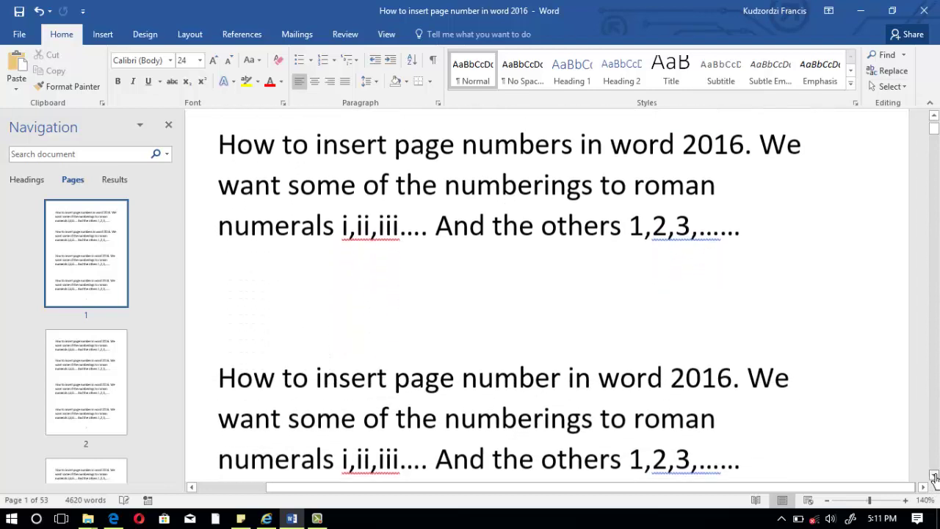
{"action": "left_click_drag", "start_coordinate": [934, 477], "coordinate": [934, 476]}
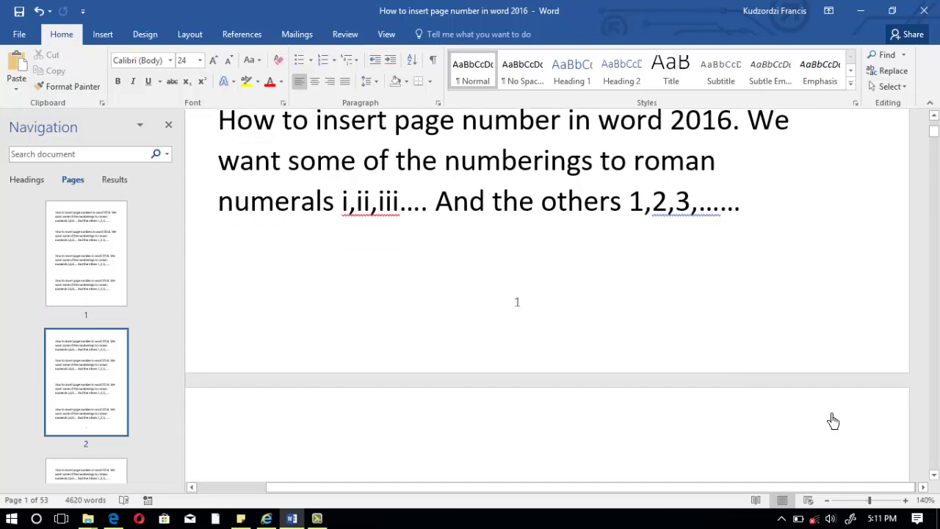
{"action": "left_click_drag", "start_coordinate": [934, 476], "coordinate": [935, 475]}
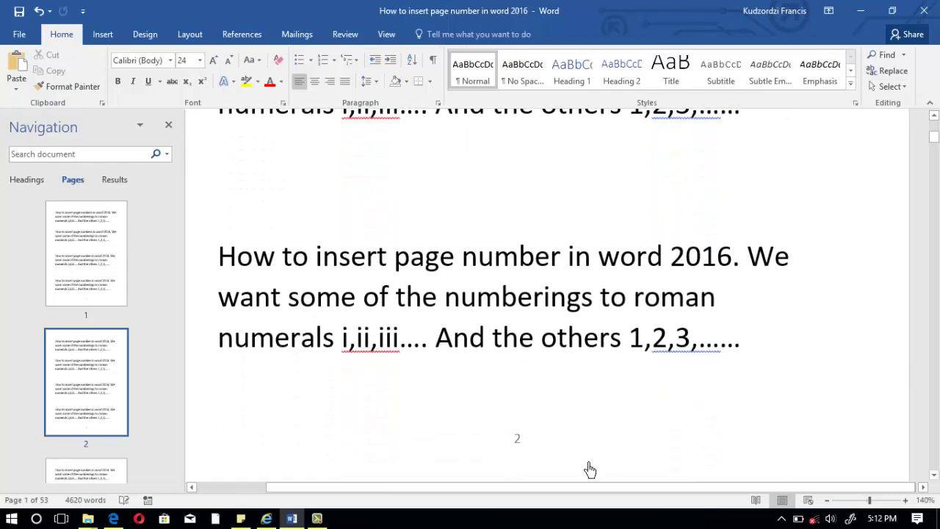
{"action": "left_click", "coordinate": [935, 476]}
{"action": "left_click_drag", "start_coordinate": [934, 475], "coordinate": [935, 476]}
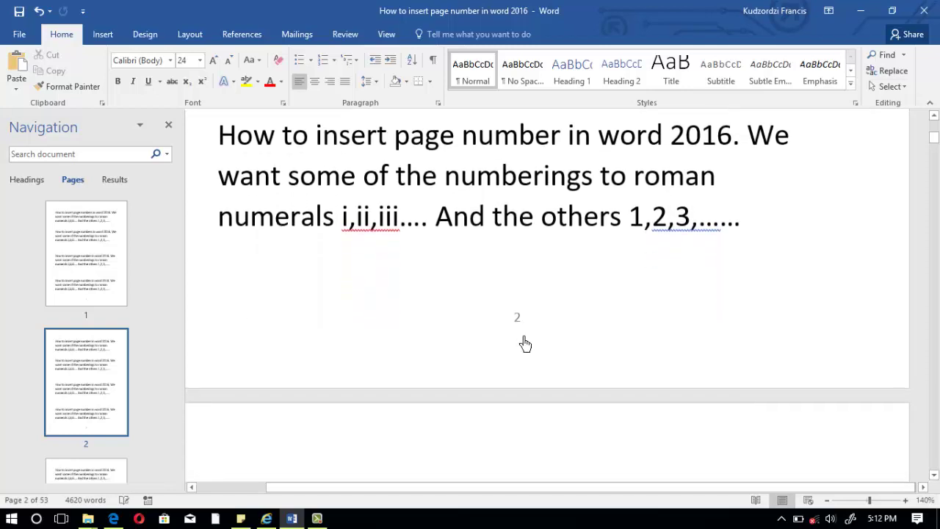
{"action": "left_click", "coordinate": [102, 239]}
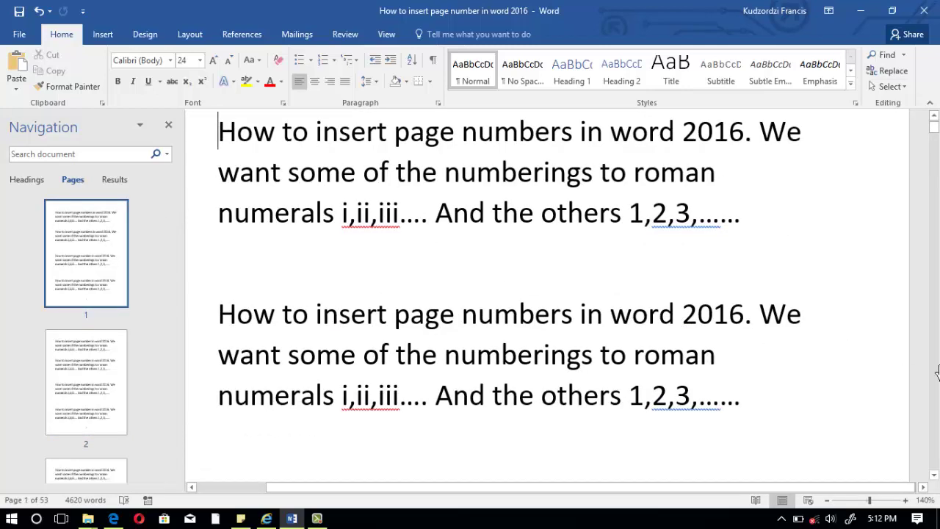
Format page numbers as lowercase roman numerals (i, ii, iii) starting at i
{"action": "left_click", "coordinate": [102, 35]}
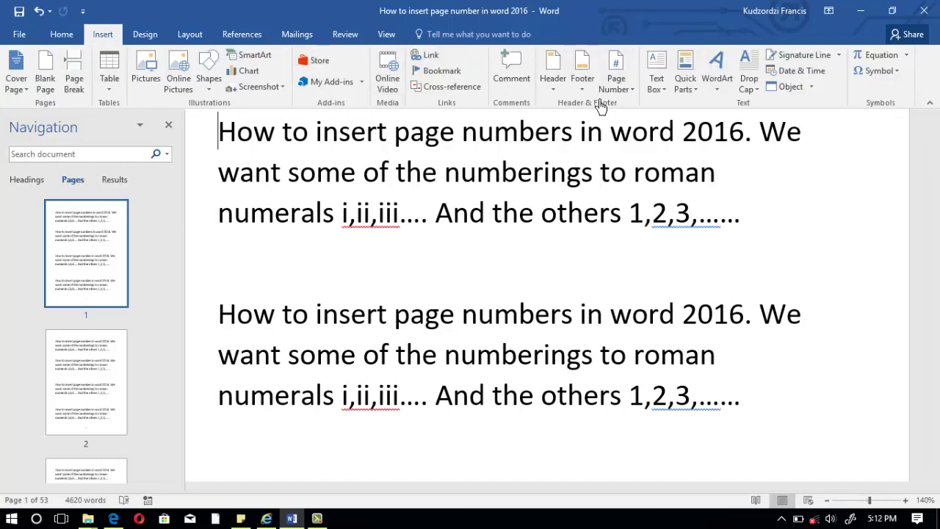
{"action": "left_click", "coordinate": [631, 91]}
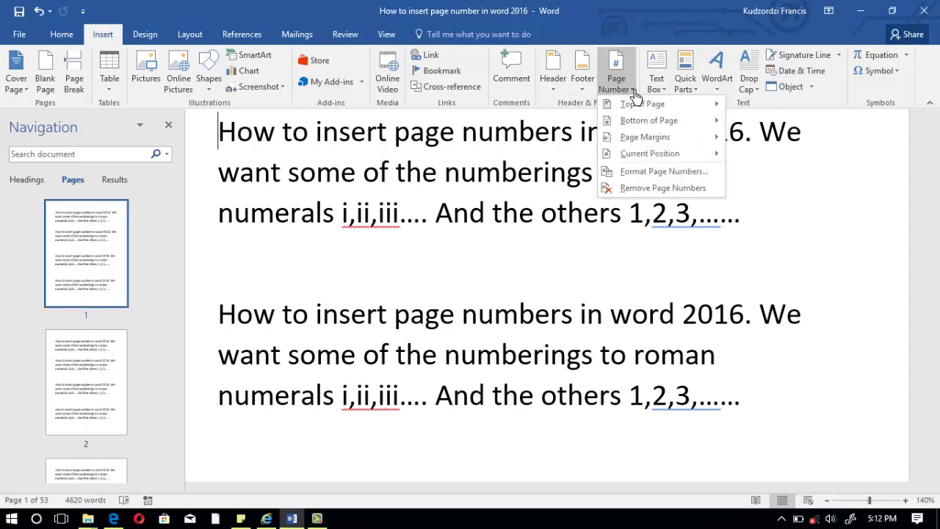
{"action": "left_click", "coordinate": [649, 172]}
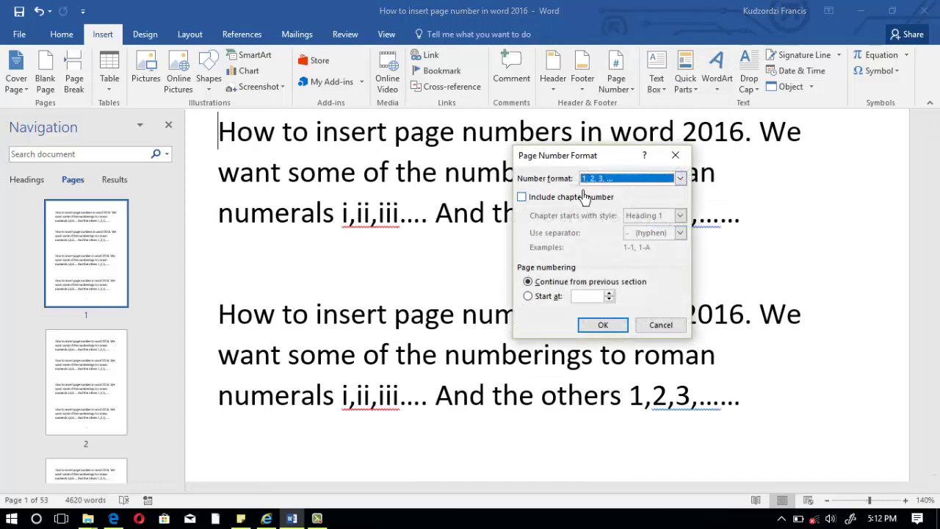
{"action": "left_click", "coordinate": [680, 180]}
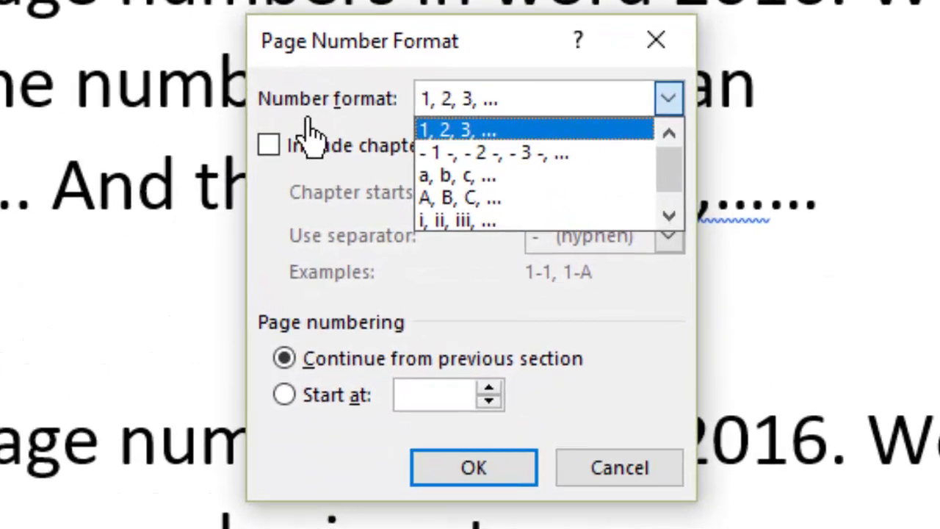
{"action": "left_click", "coordinate": [479, 220]}
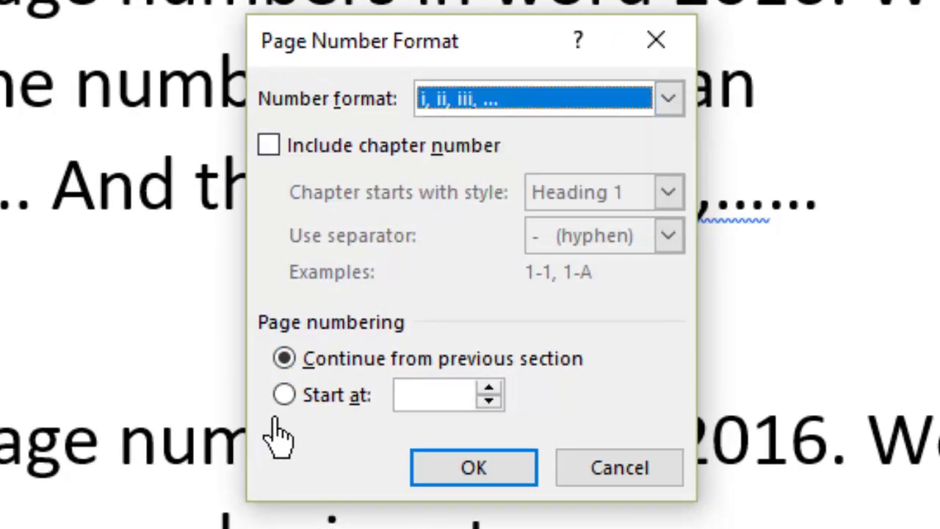
{"action": "left_click", "coordinate": [283, 395]}
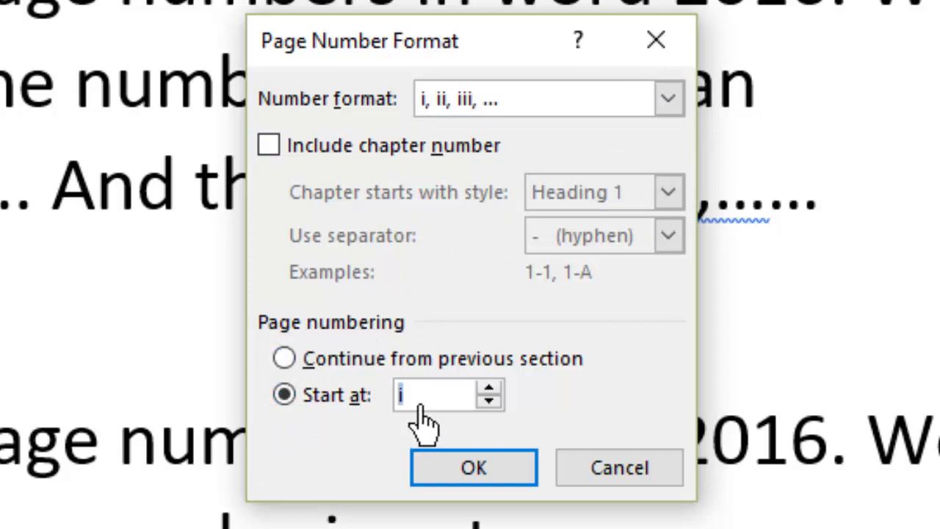
{"action": "left_click", "coordinate": [457, 470]}
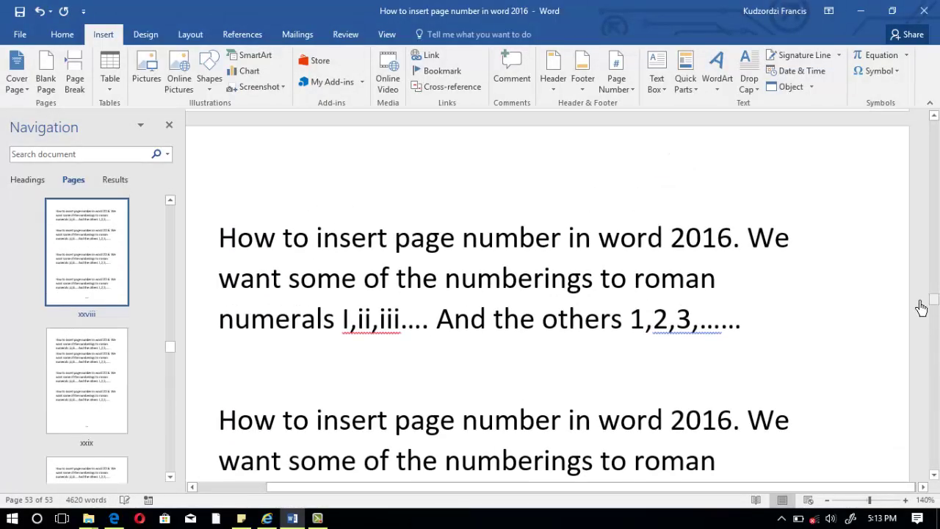
{"action": "scroll", "coordinate": [934, 325], "scroll_direction": "down", "scroll_amount": 3}
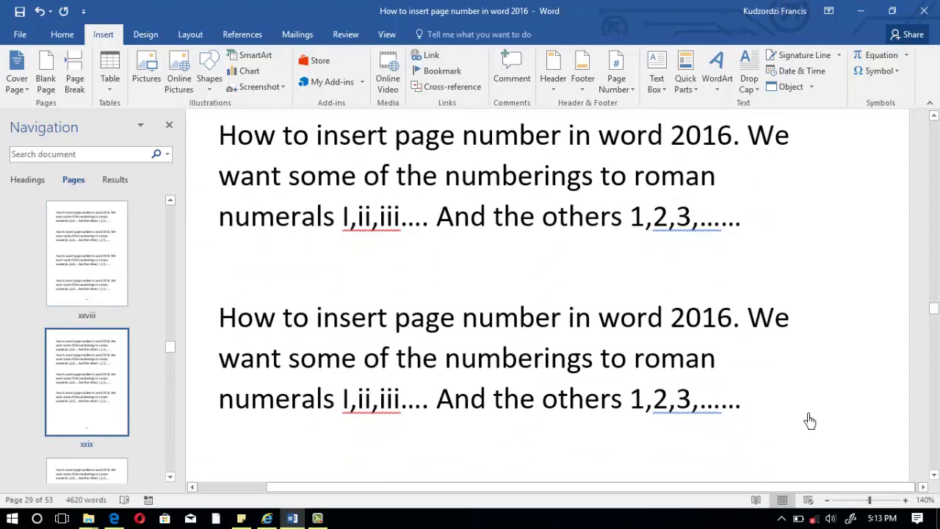
{"action": "key", "text": "Return"}
{"action": "key", "text": "ctrl+Return"}
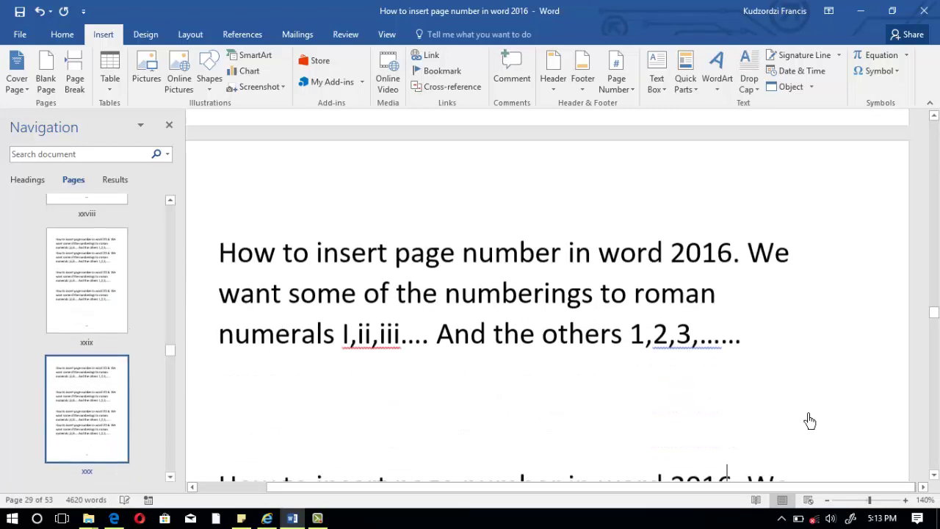
{"action": "key", "text": "Up"}
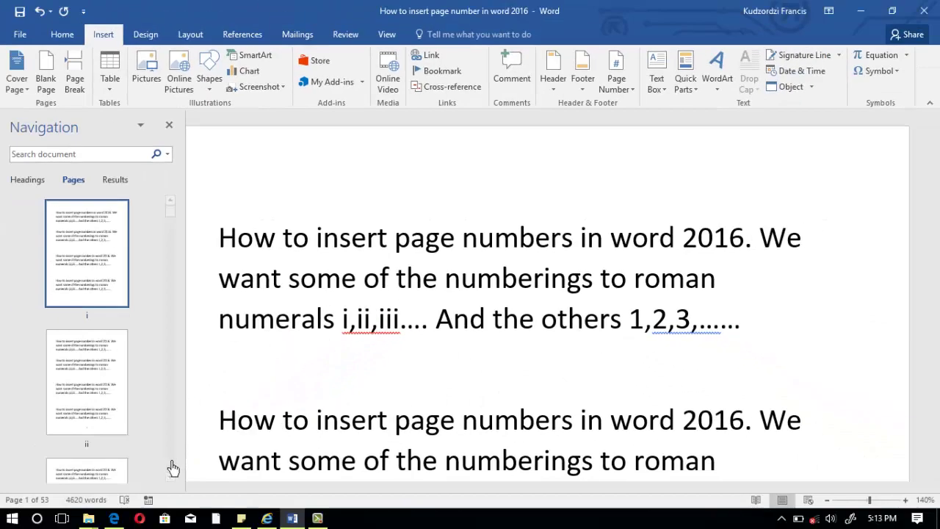
{"action": "scroll", "coordinate": [170, 467], "scroll_direction": "down", "scroll_amount": 1}
{"action": "scroll", "coordinate": [170, 467], "scroll_direction": "down", "scroll_amount": 3}
{"action": "left_click", "coordinate": [116, 360]}
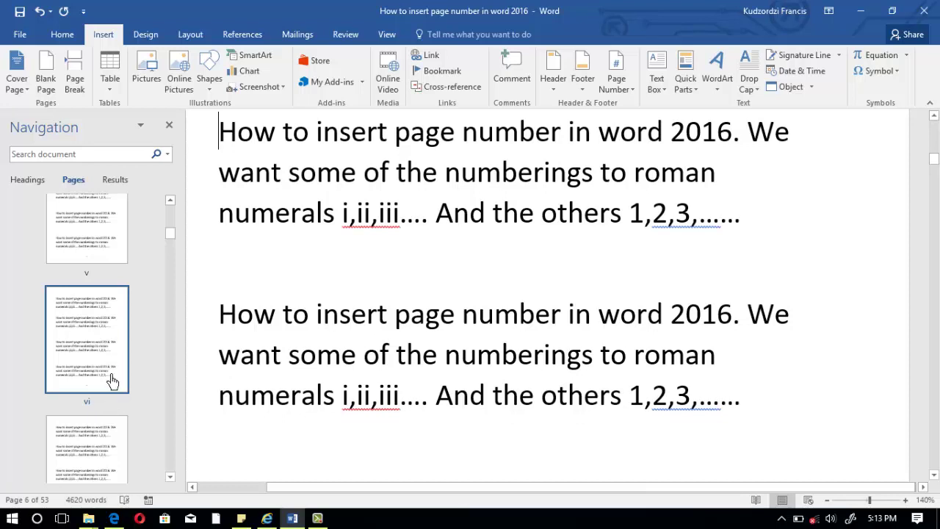
{"action": "left_click", "coordinate": [933, 478]}
{"action": "left_click", "coordinate": [933, 478]}
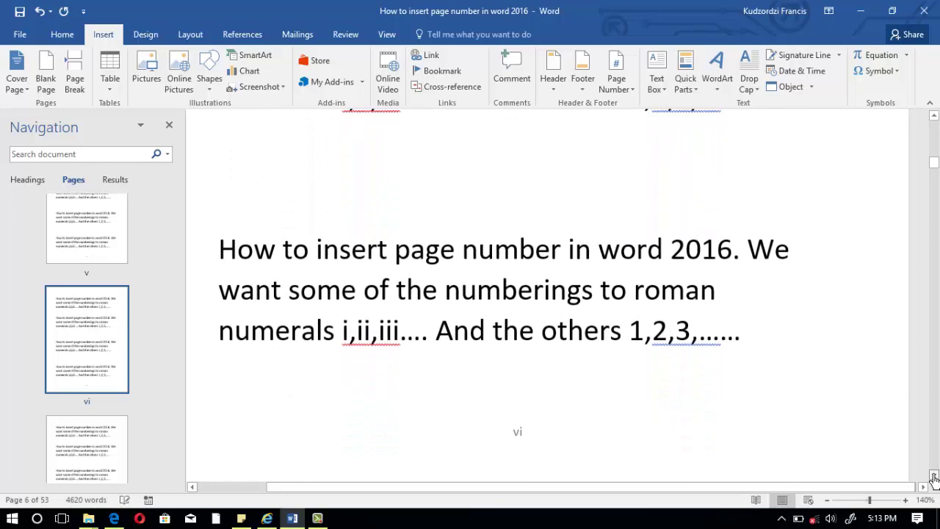
{"action": "left_click", "coordinate": [933, 477]}
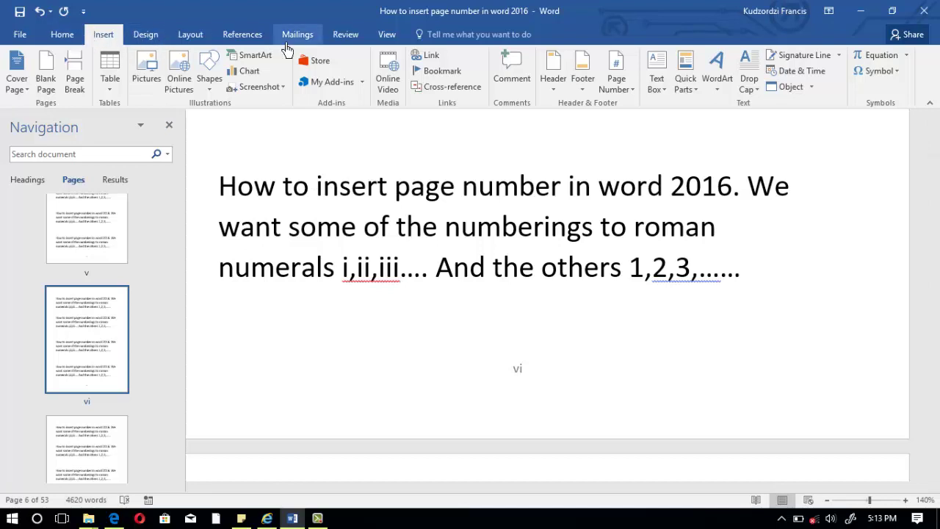
Insert a Next Page section break after page vi from the Layout Breaks menu
{"action": "left_click", "coordinate": [191, 36]}
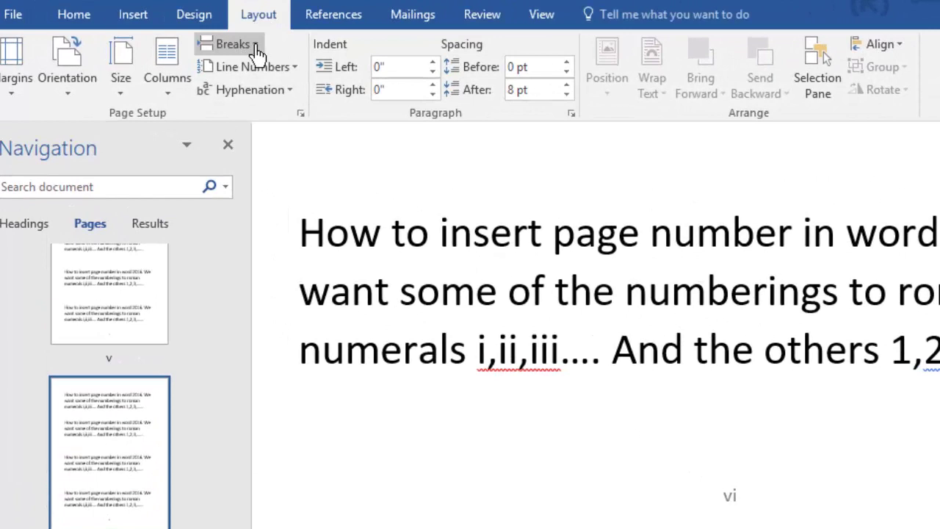
{"action": "left_click", "coordinate": [255, 52]}
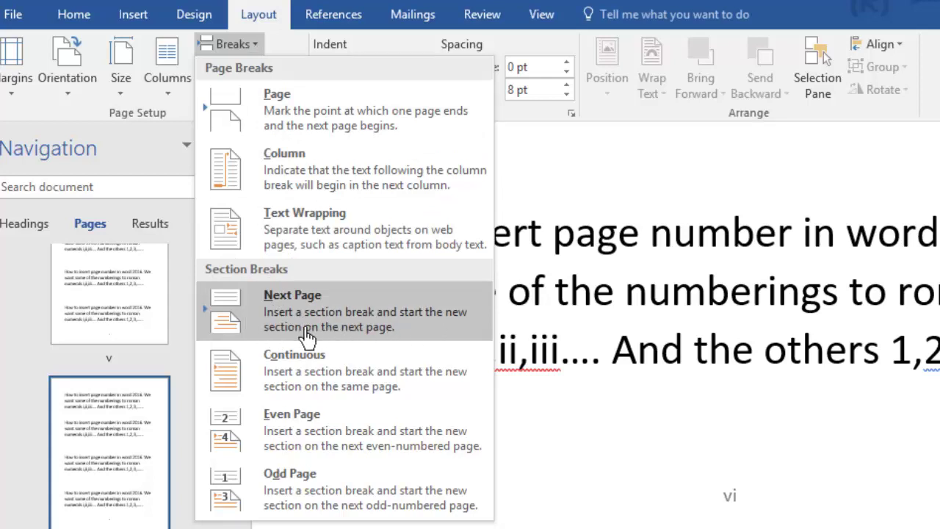
{"action": "left_click", "coordinate": [364, 331]}
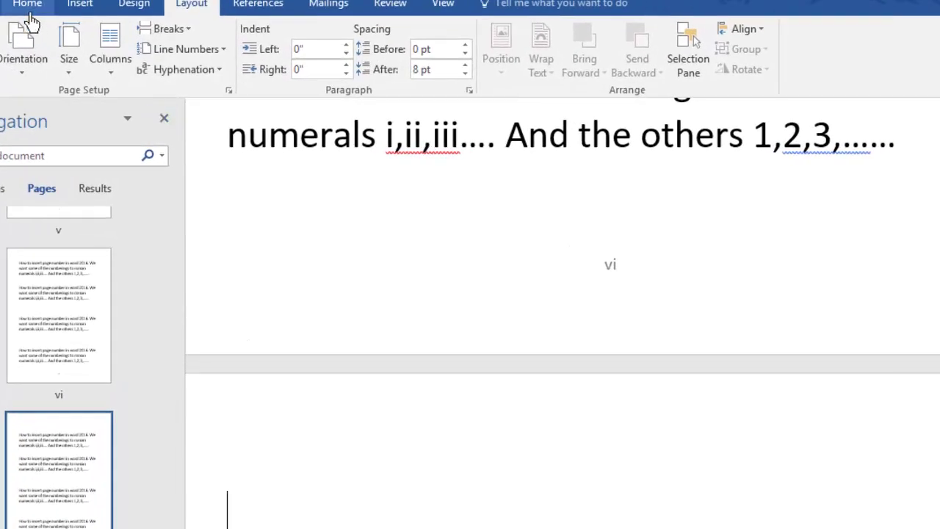
Format the new section's page numbers as 1, 2, 3 starting at 1
{"action": "left_click", "coordinate": [80, 5]}
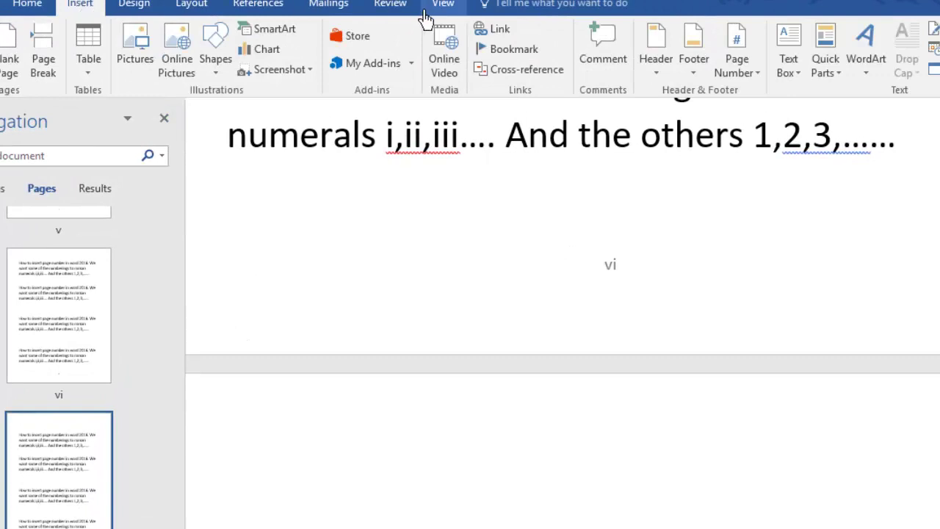
{"action": "left_click", "coordinate": [761, 78]}
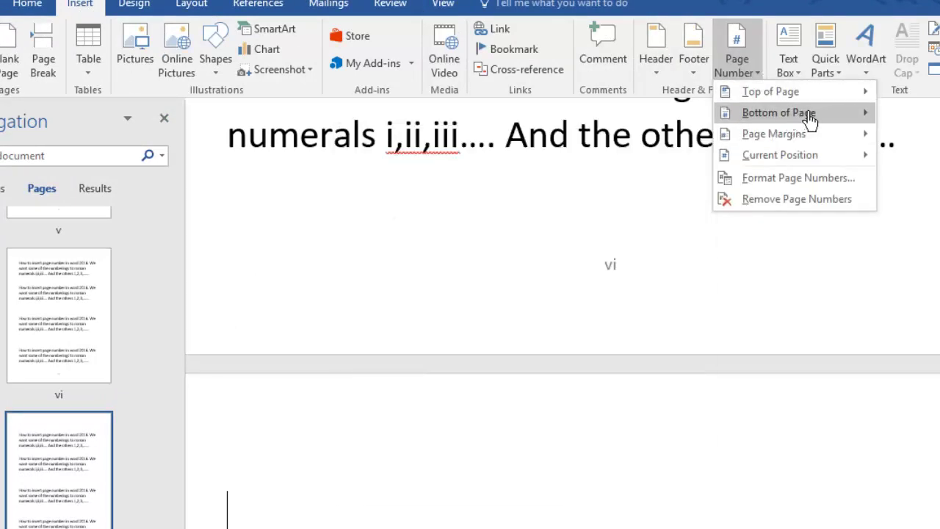
{"action": "mouse_move", "coordinate": [810, 120]}
{"action": "mouse_move", "coordinate": [800, 138]}
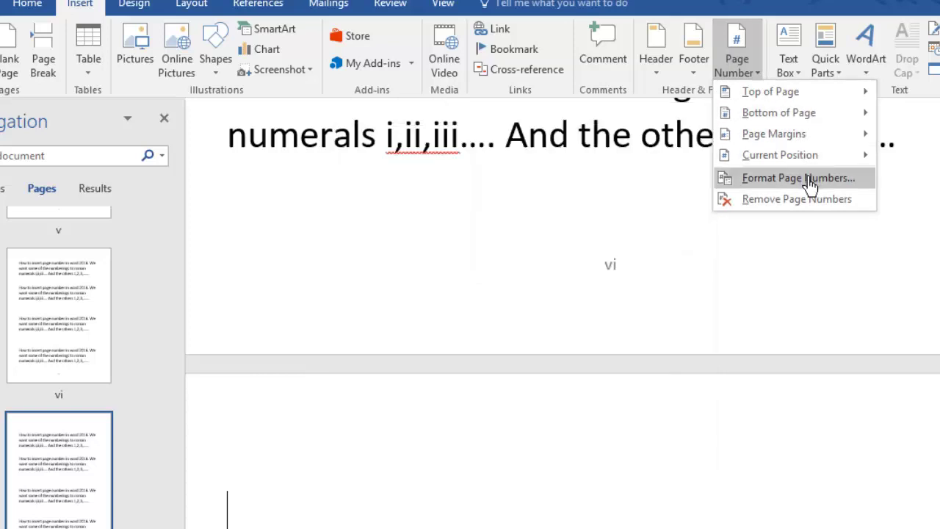
{"action": "left_click", "coordinate": [807, 178]}
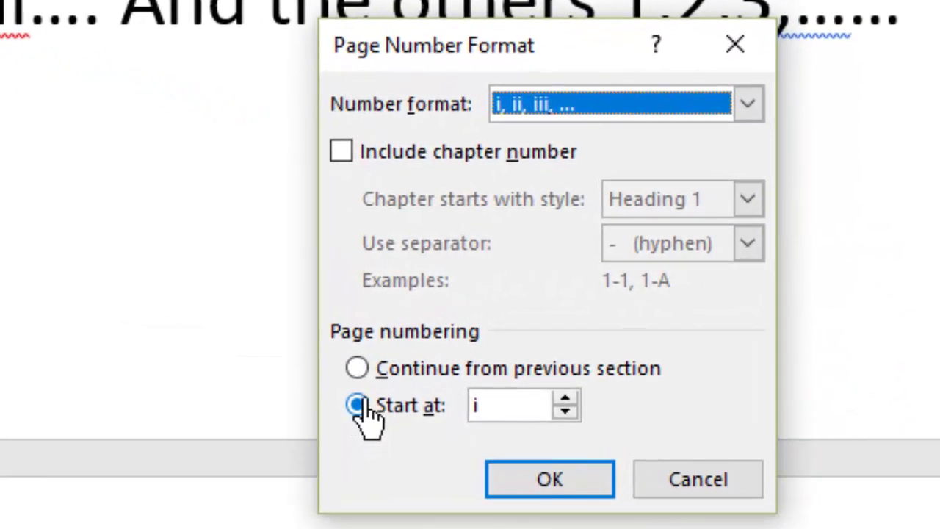
{"action": "left_click", "coordinate": [747, 110]}
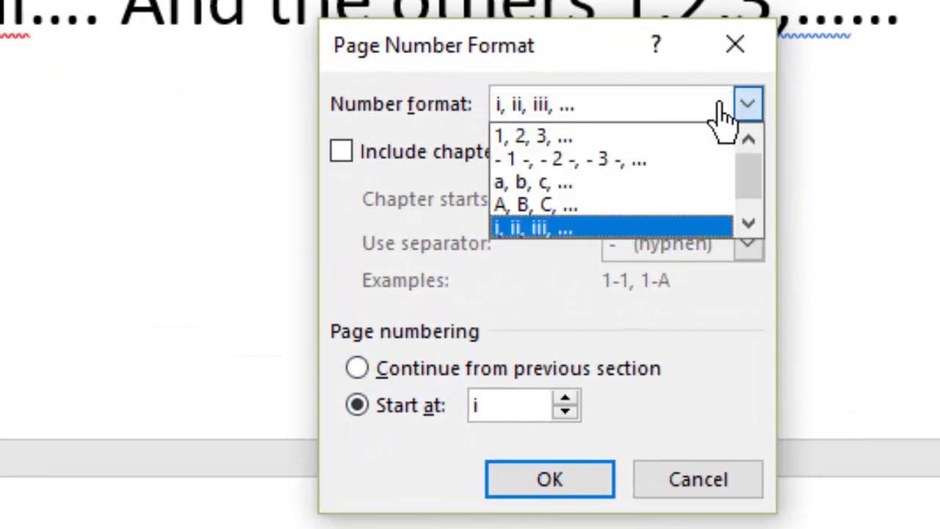
{"action": "left_click", "coordinate": [574, 139]}
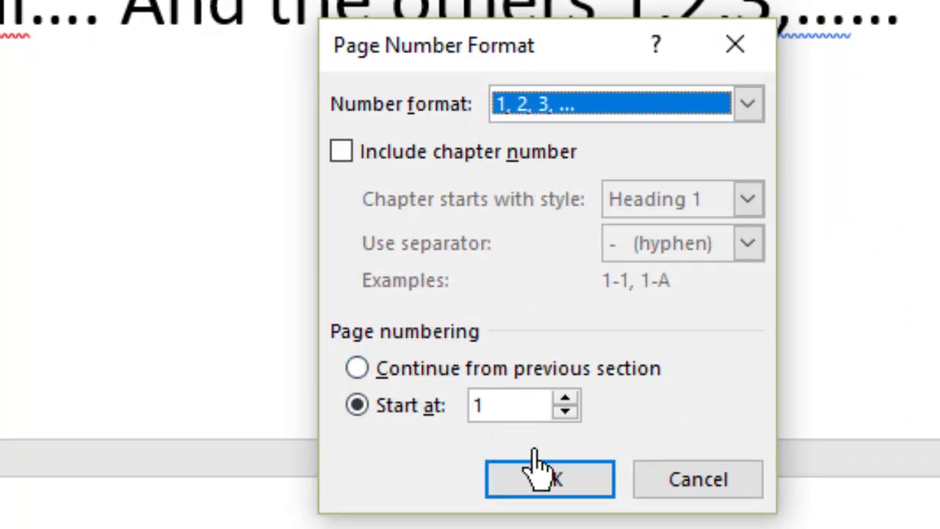
{"action": "left_click", "coordinate": [547, 488]}
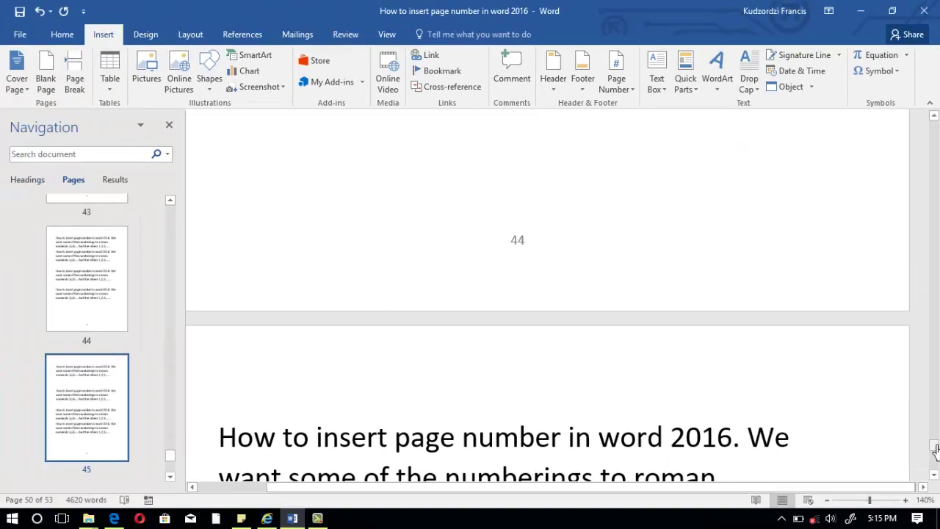
Scroll to confirm the last page reads 47, then jump back to the document start with Ctrl+Home
{"action": "left_click_drag", "start_coordinate": [933, 451], "coordinate": [936, 490]}
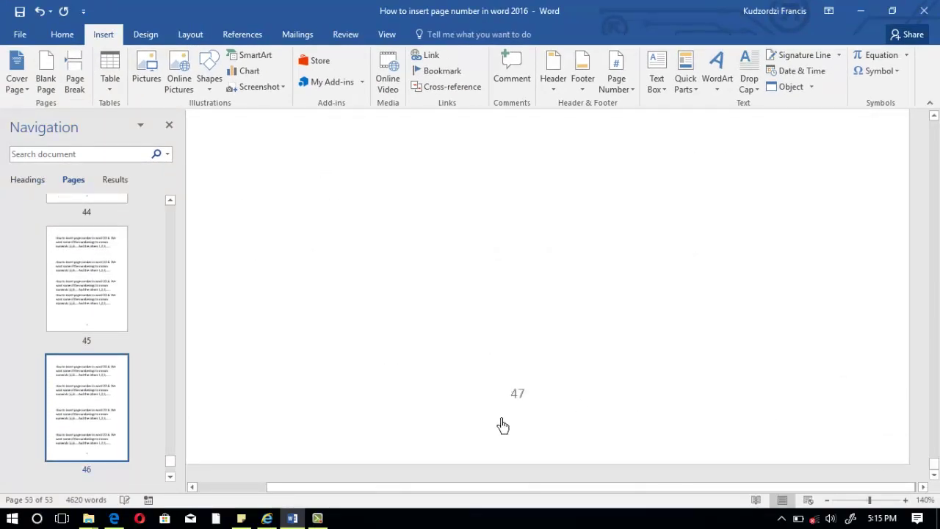
{"action": "key", "text": "ctrl+Home"}
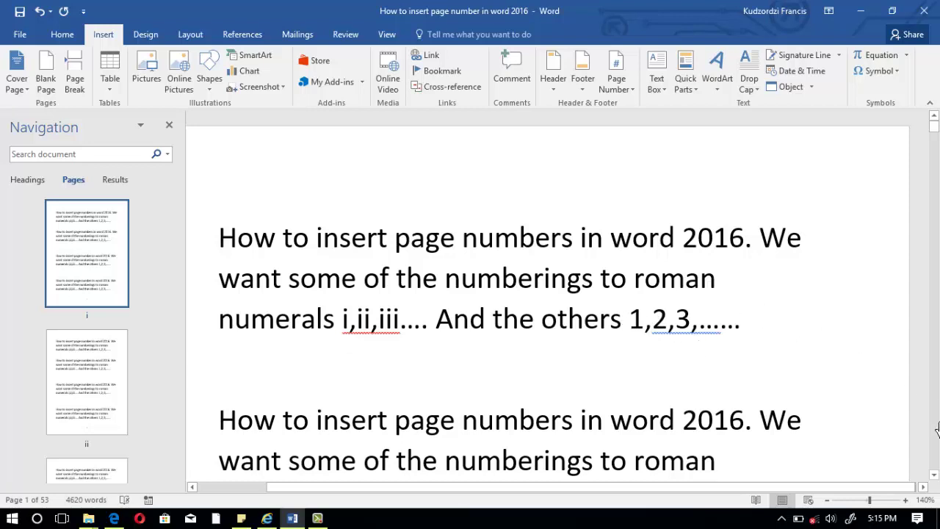
{"action": "left_click", "coordinate": [934, 475]}
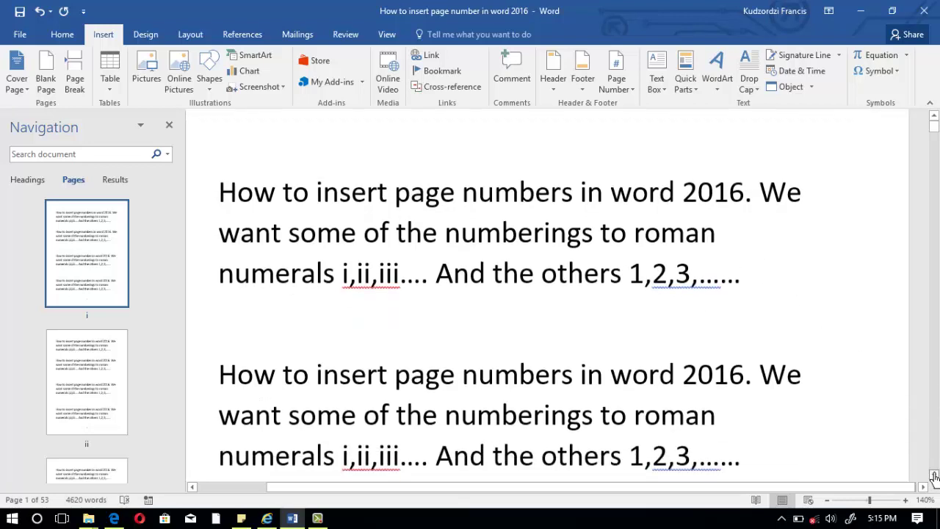
{"action": "left_click_drag", "start_coordinate": [933, 476], "coordinate": [934, 475]}
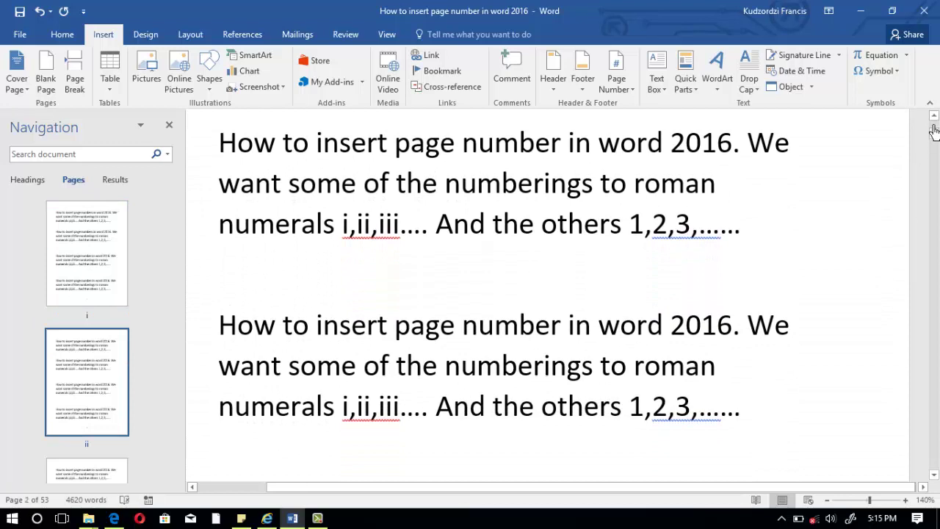
{"action": "left_click_drag", "start_coordinate": [934, 120], "coordinate": [934, 120]}
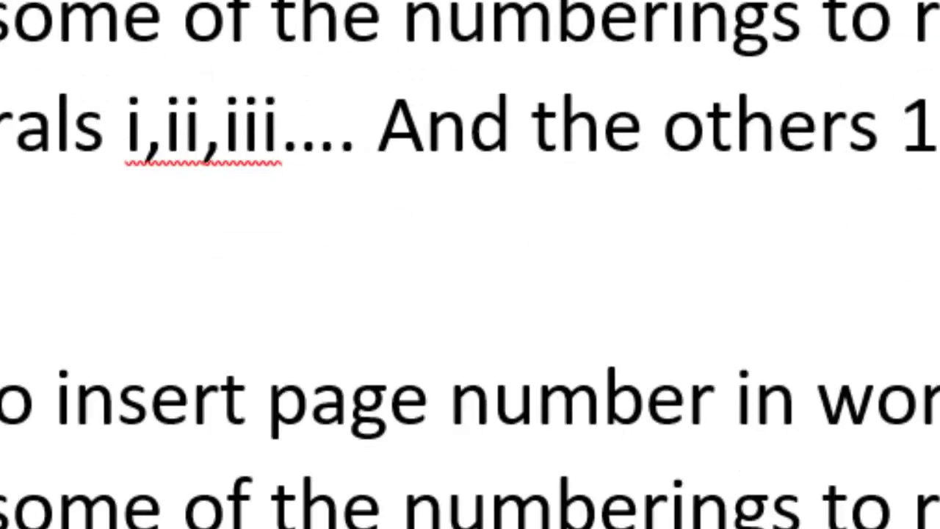
{"action": "scroll", "coordinate": [470, 265], "scroll_direction": "down", "scroll_amount": 10}
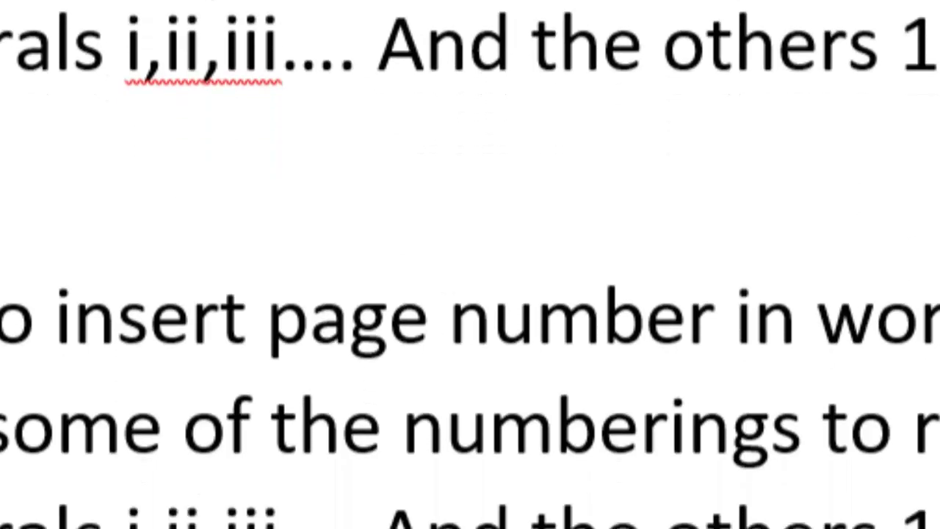
{"action": "scroll", "coordinate": [470, 264], "scroll_direction": "down", "scroll_amount": 10}
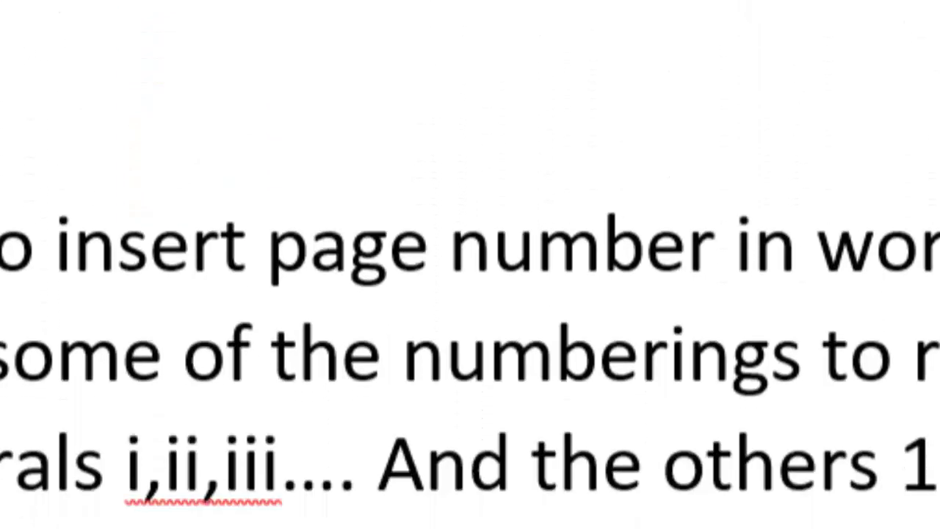
{"action": "scroll", "coordinate": [469, 264], "scroll_direction": "down", "scroll_amount": 3}
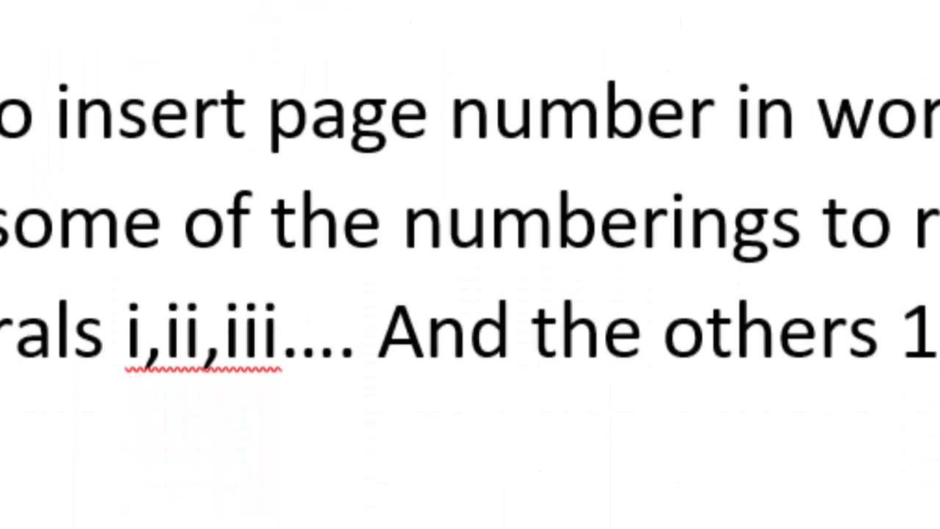
{"action": "scroll", "coordinate": [470, 265], "scroll_direction": "down", "scroll_amount": 5}
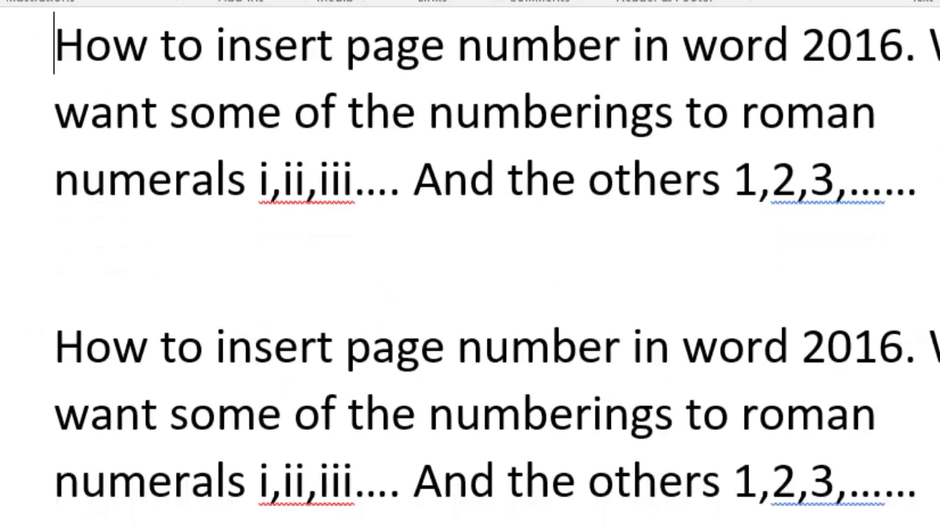
{"action": "scroll", "coordinate": [470, 264], "scroll_direction": "down", "scroll_amount": 10}
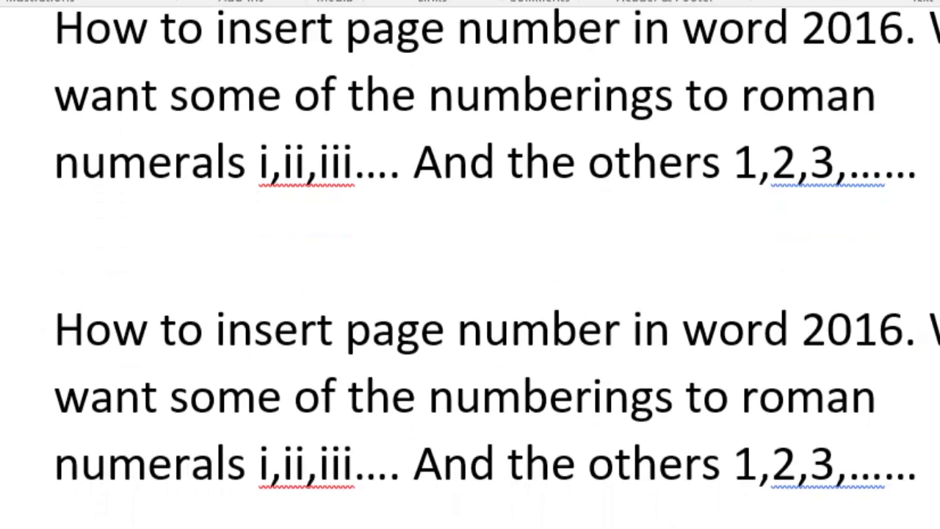
{"action": "scroll", "coordinate": [470, 264], "scroll_direction": "down", "scroll_amount": 15}
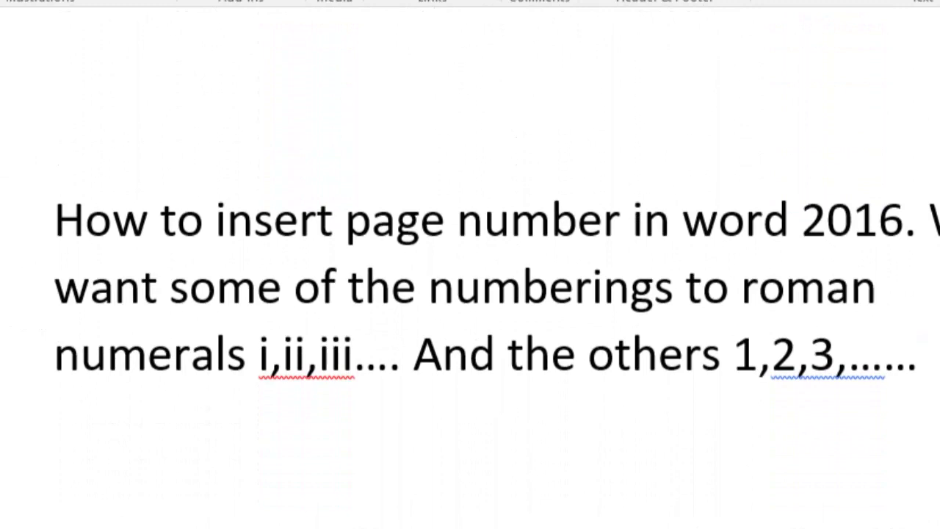
{"action": "scroll", "coordinate": [470, 264], "scroll_direction": "down", "scroll_amount": 15}
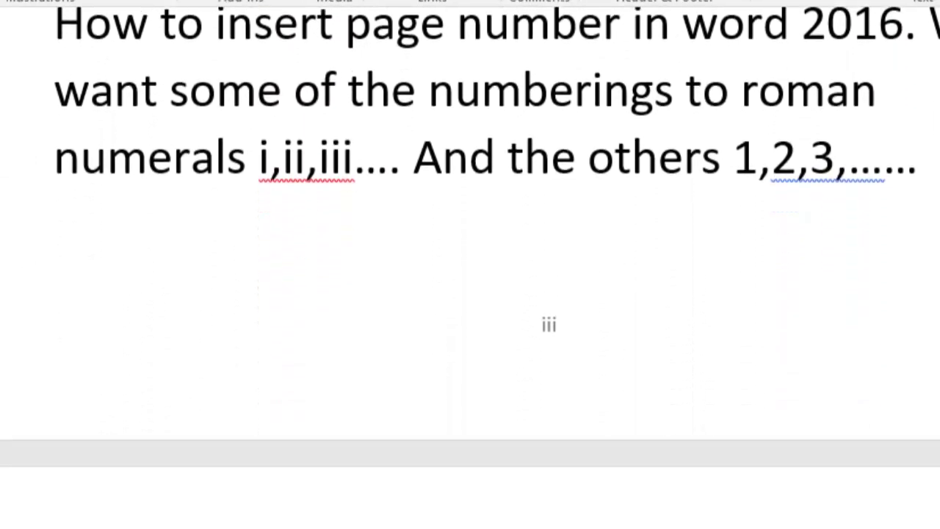
{"action": "scroll", "coordinate": [470, 264], "scroll_direction": "down", "scroll_amount": 15}
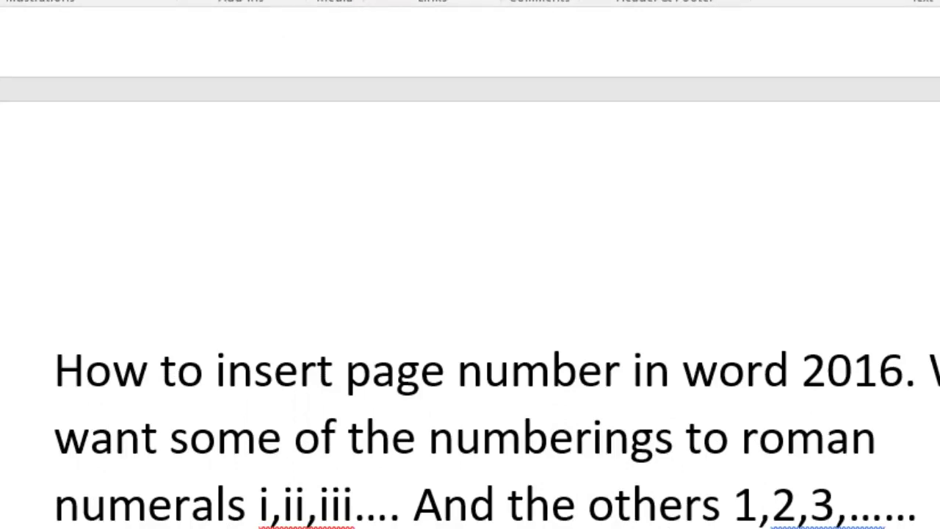
{"action": "scroll", "coordinate": [470, 294], "scroll_direction": "down", "scroll_amount": 10}
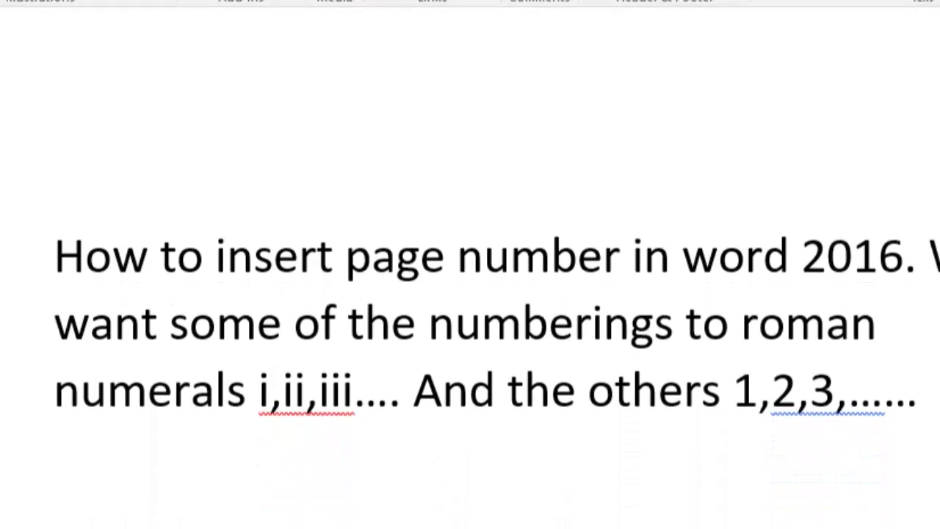
{"action": "scroll", "coordinate": [469, 264], "scroll_direction": "down", "scroll_amount": 10}
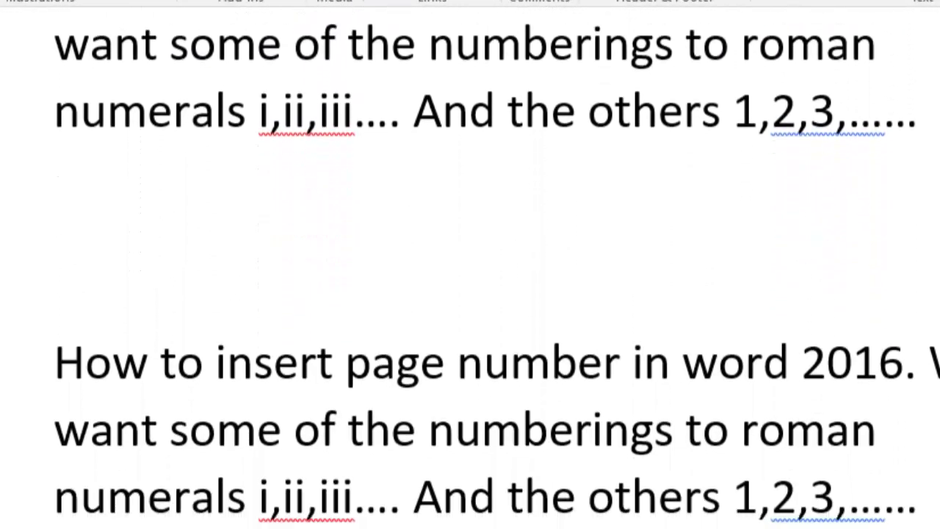
{"action": "scroll", "coordinate": [470, 264], "scroll_direction": "down", "scroll_amount": 10}
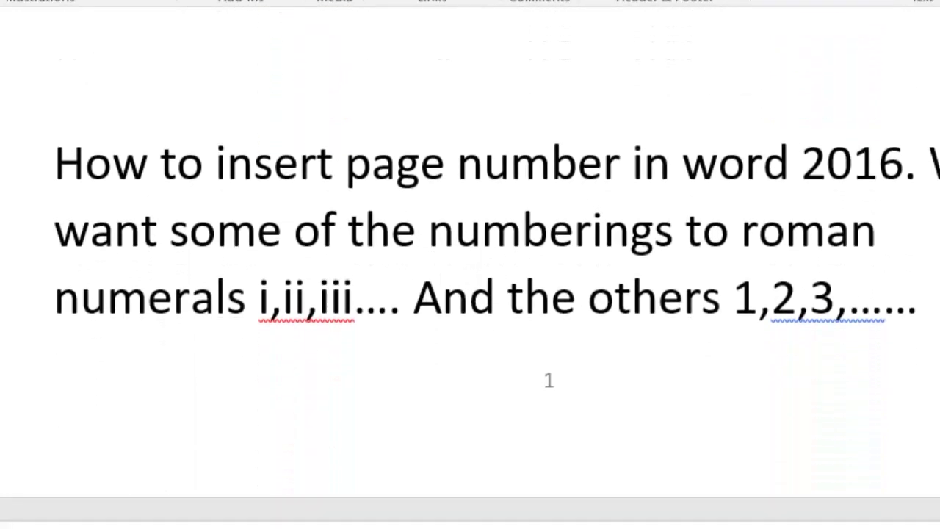
{"action": "scroll", "coordinate": [470, 264], "scroll_direction": "down", "scroll_amount": 8}
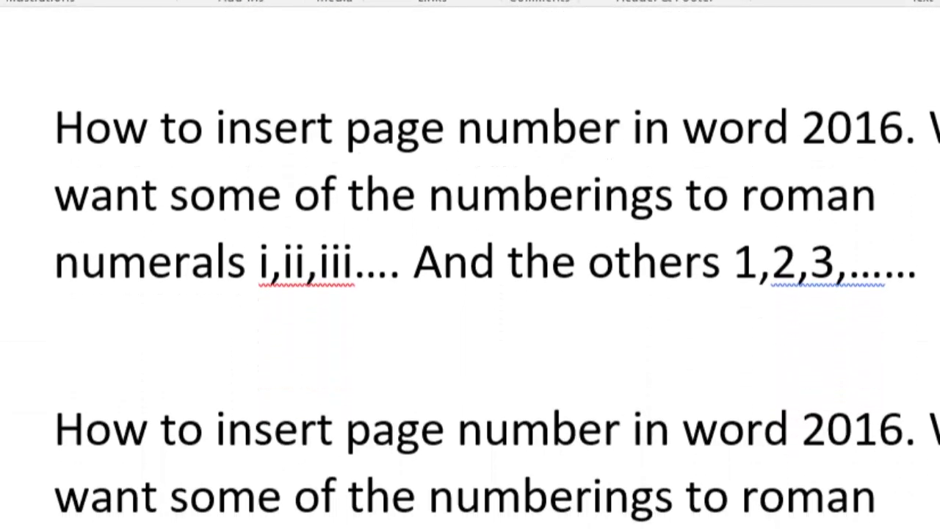
{"action": "scroll", "coordinate": [469, 264], "scroll_direction": "down", "scroll_amount": 10}
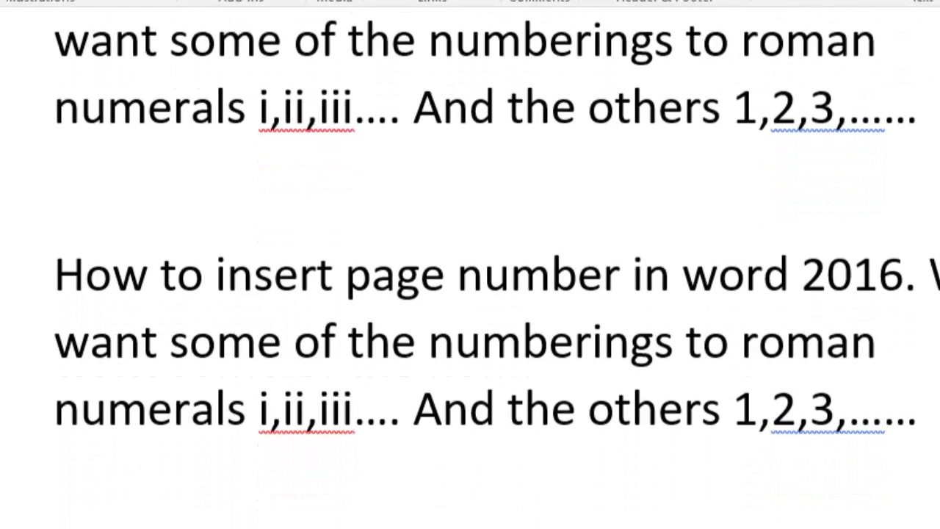
{"action": "scroll", "coordinate": [470, 264], "scroll_direction": "down", "scroll_amount": 10}
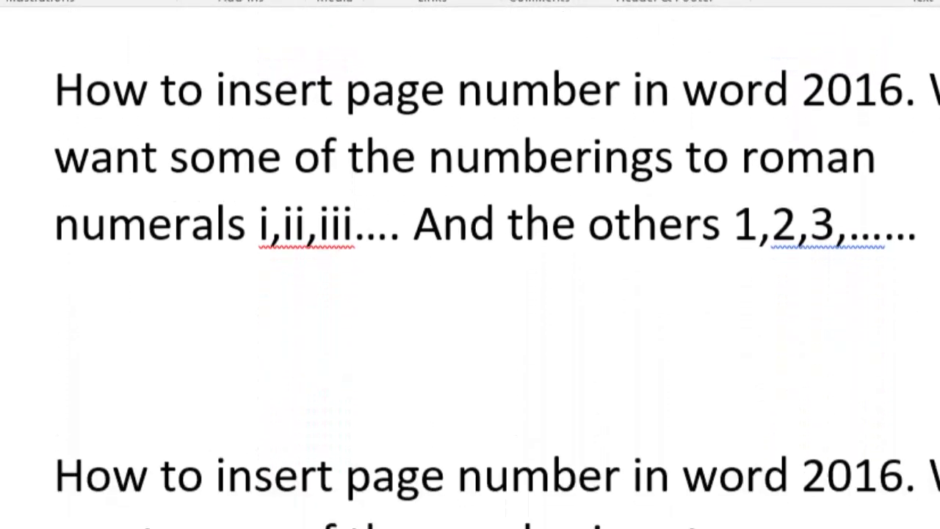
{"action": "scroll", "coordinate": [470, 264], "scroll_direction": "down", "scroll_amount": 10}
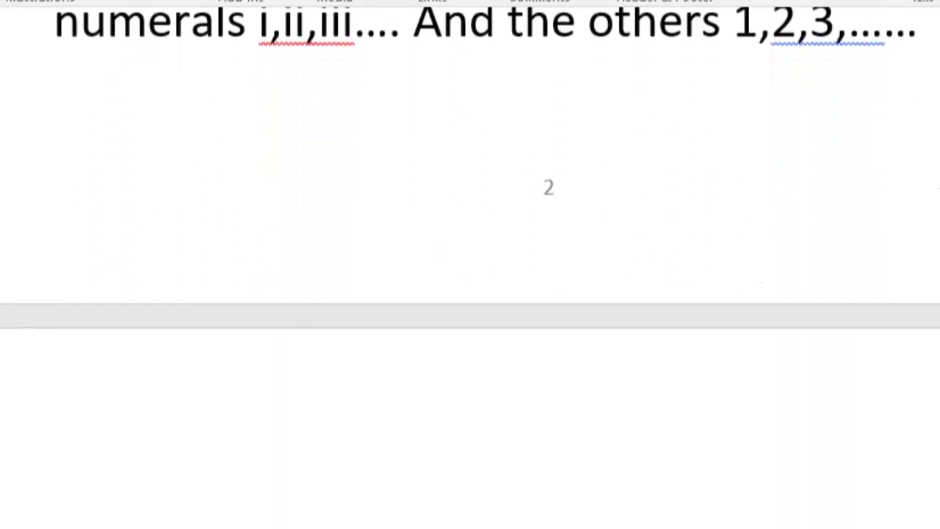